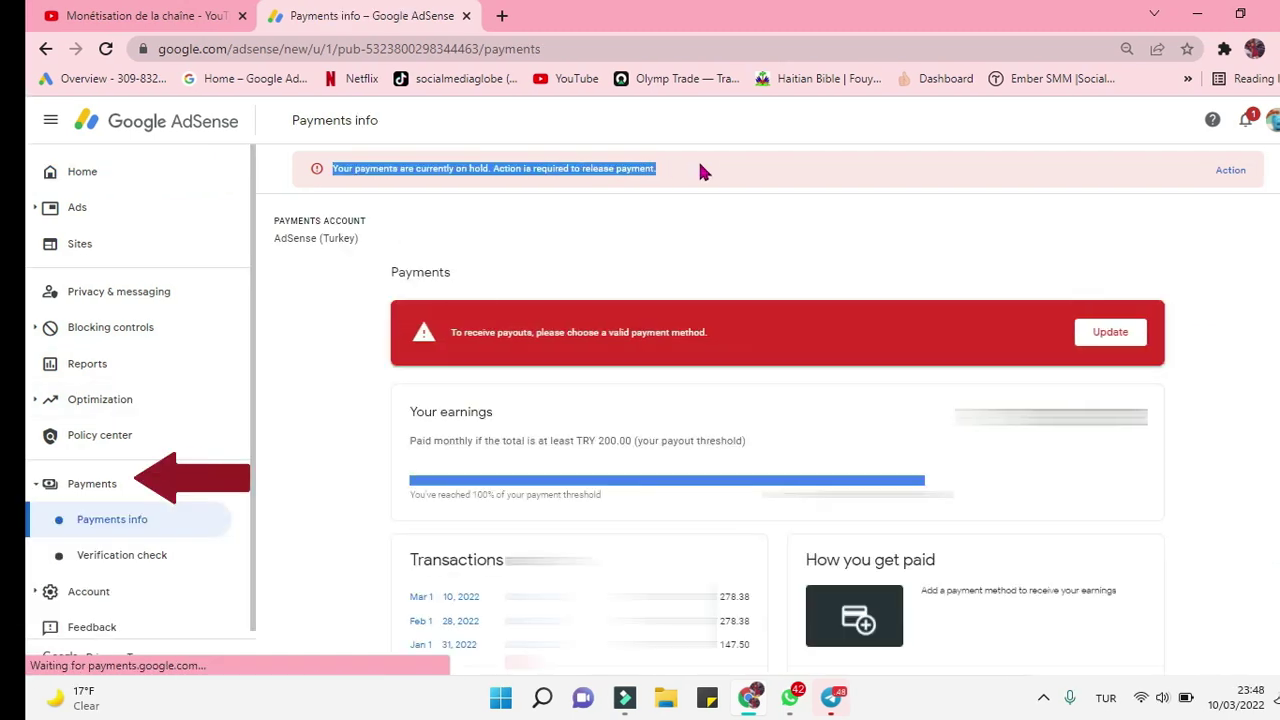
# Step: Open the add-bank-account form from the 'How you get paid' section of Payments
pyautogui.click(702, 160)
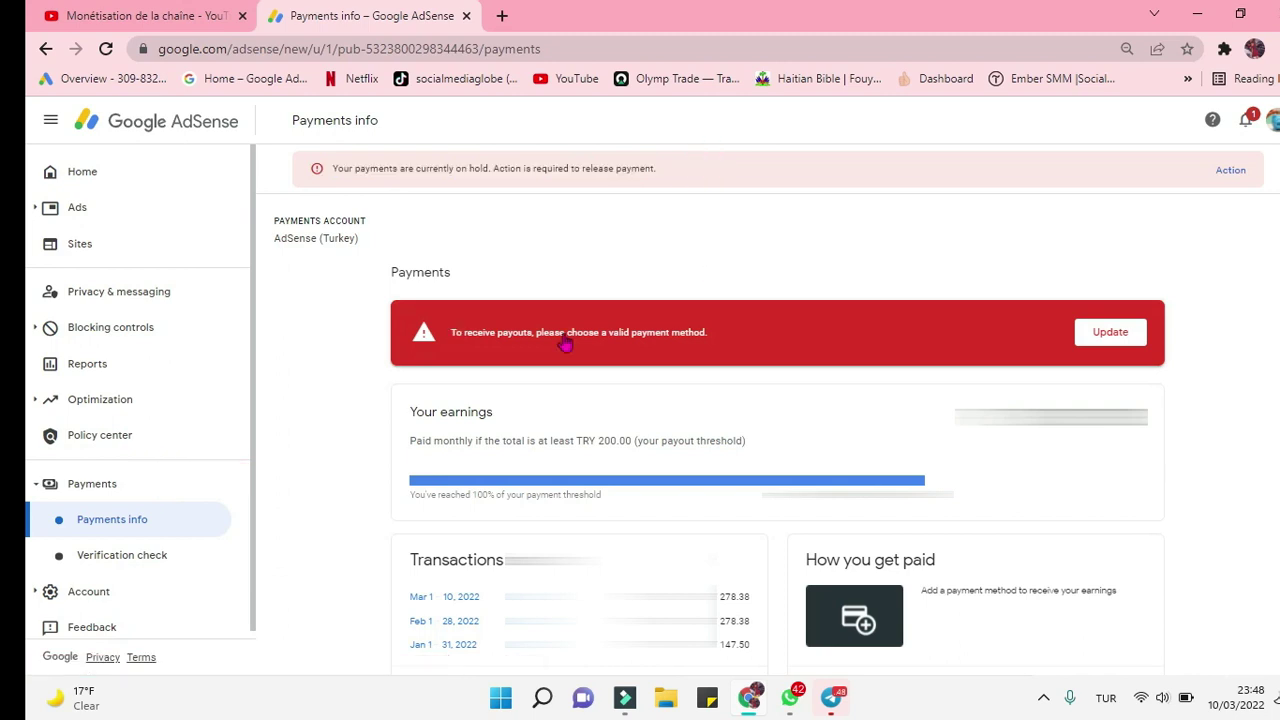
pyautogui.scroll(-1, 846, 349)
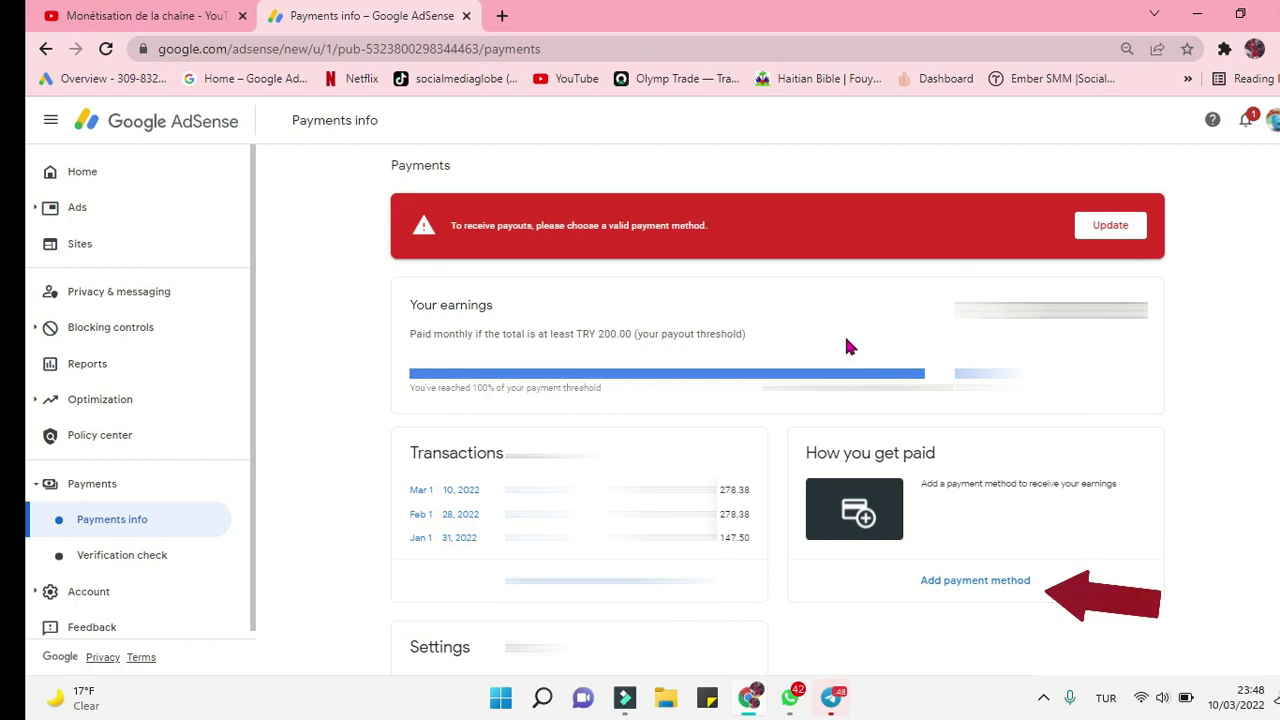
pyautogui.scroll(-1, 846, 346)
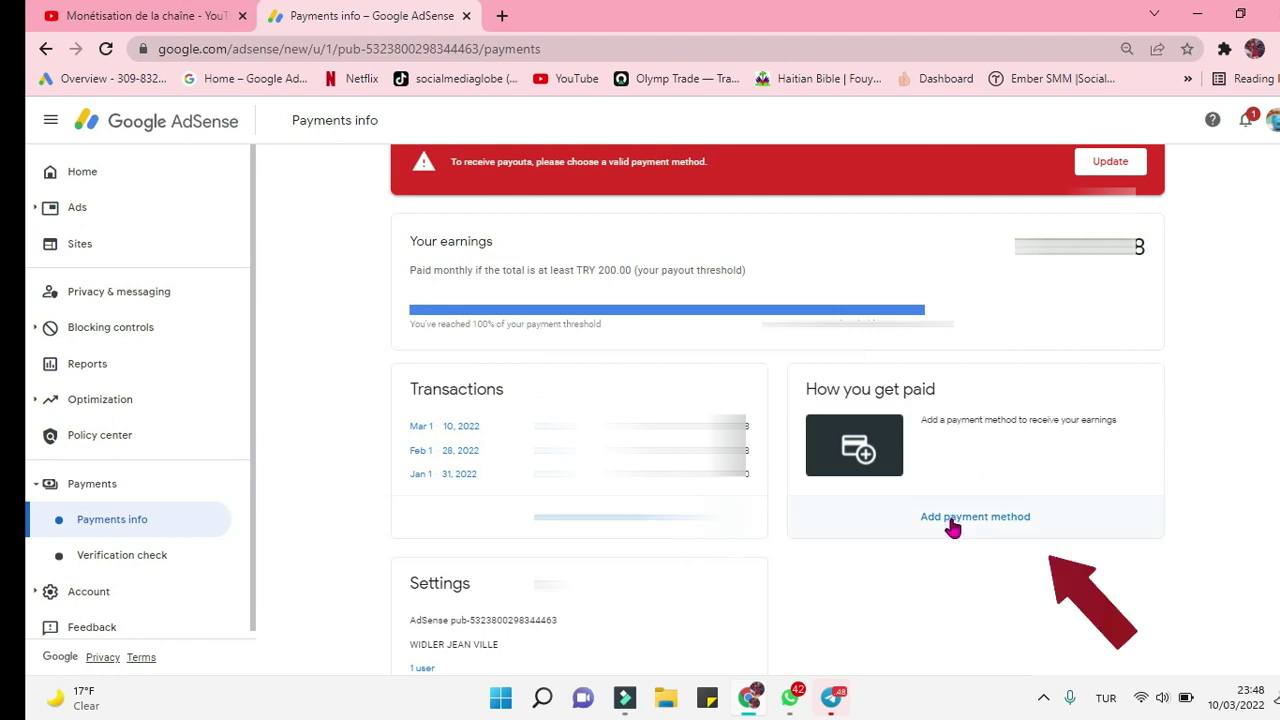
pyautogui.click(952, 525)
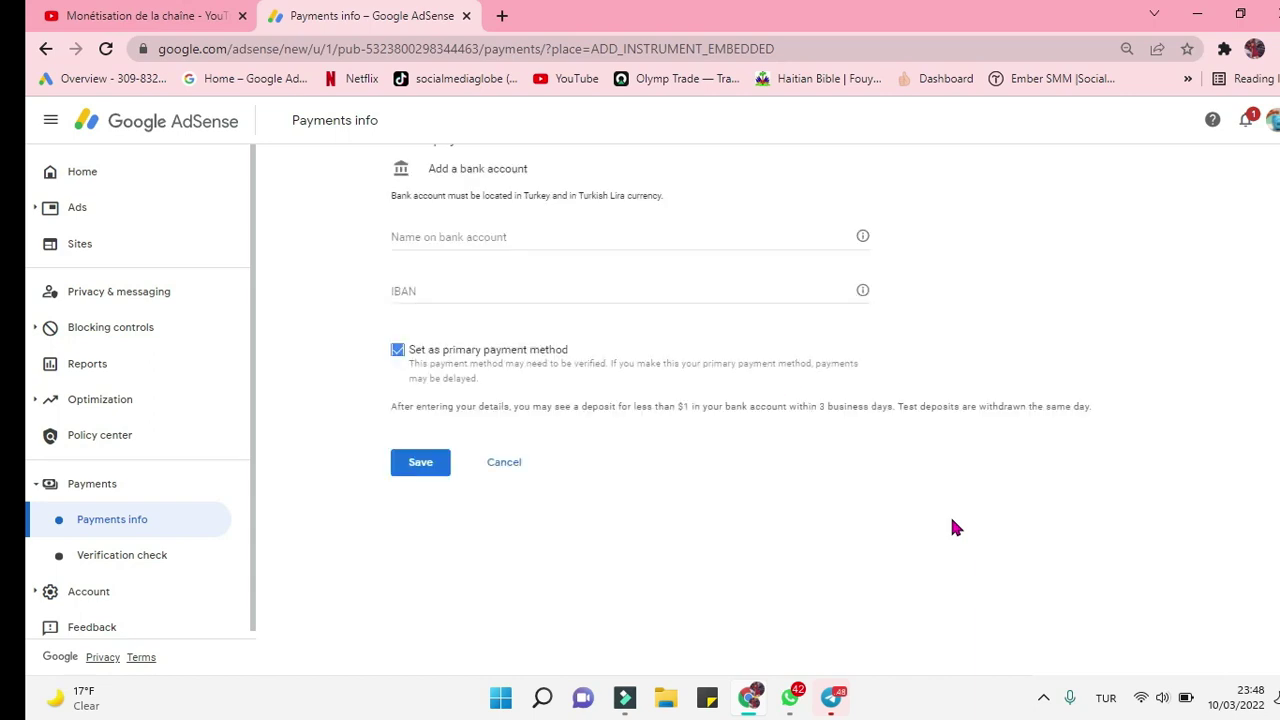
pyautogui.scroll(2, 955, 527)
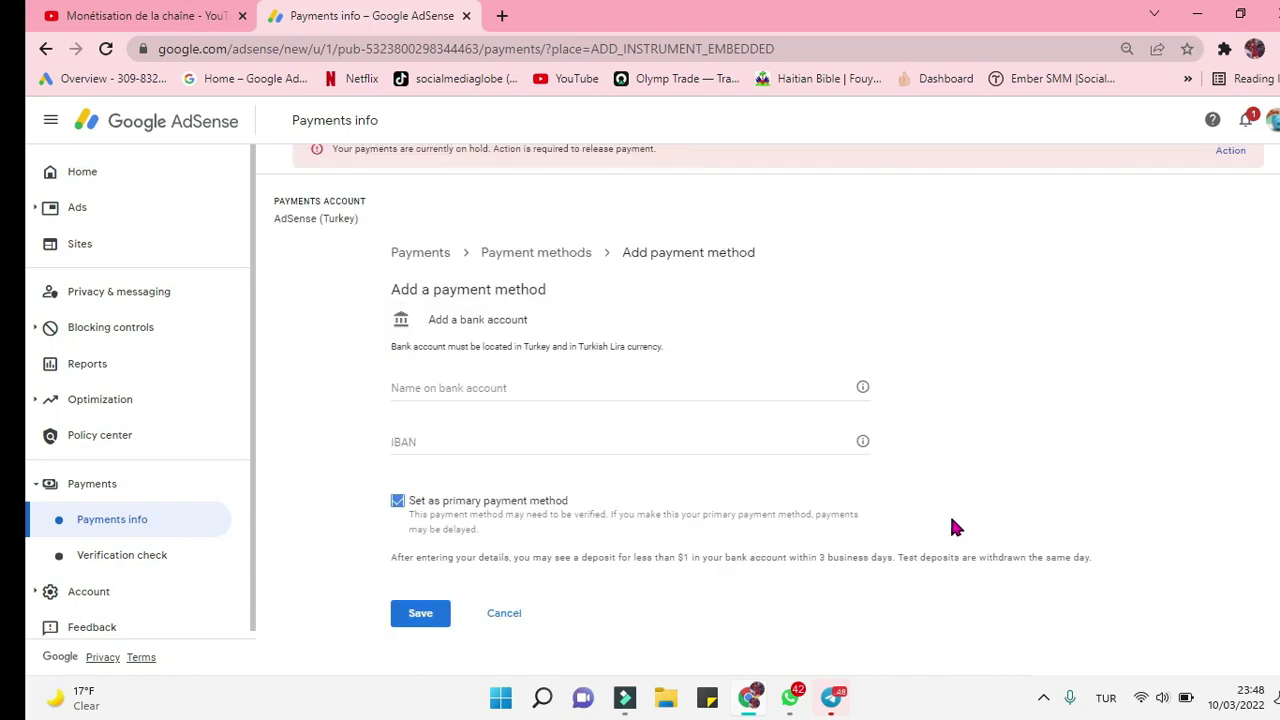
# Step: Enter the account holder's name and paste the bank account's IBAN into the form
pyautogui.click(751, 386)
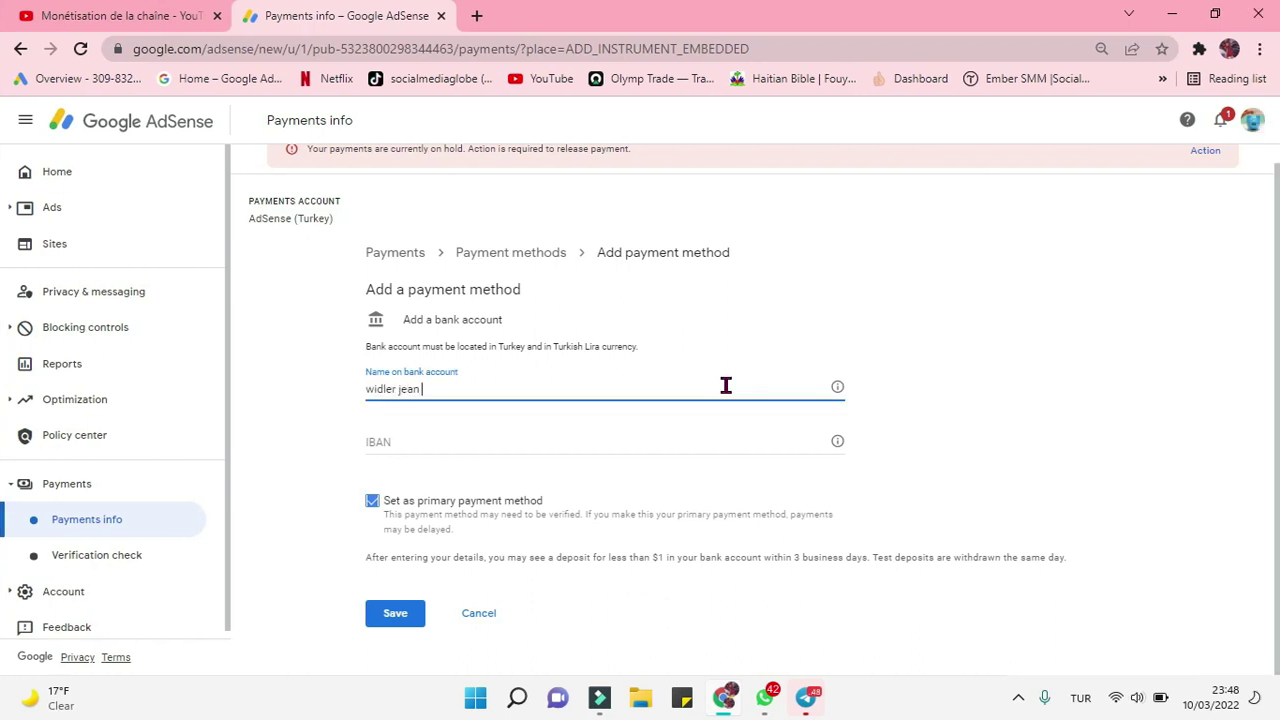
pyautogui.click(612, 438)
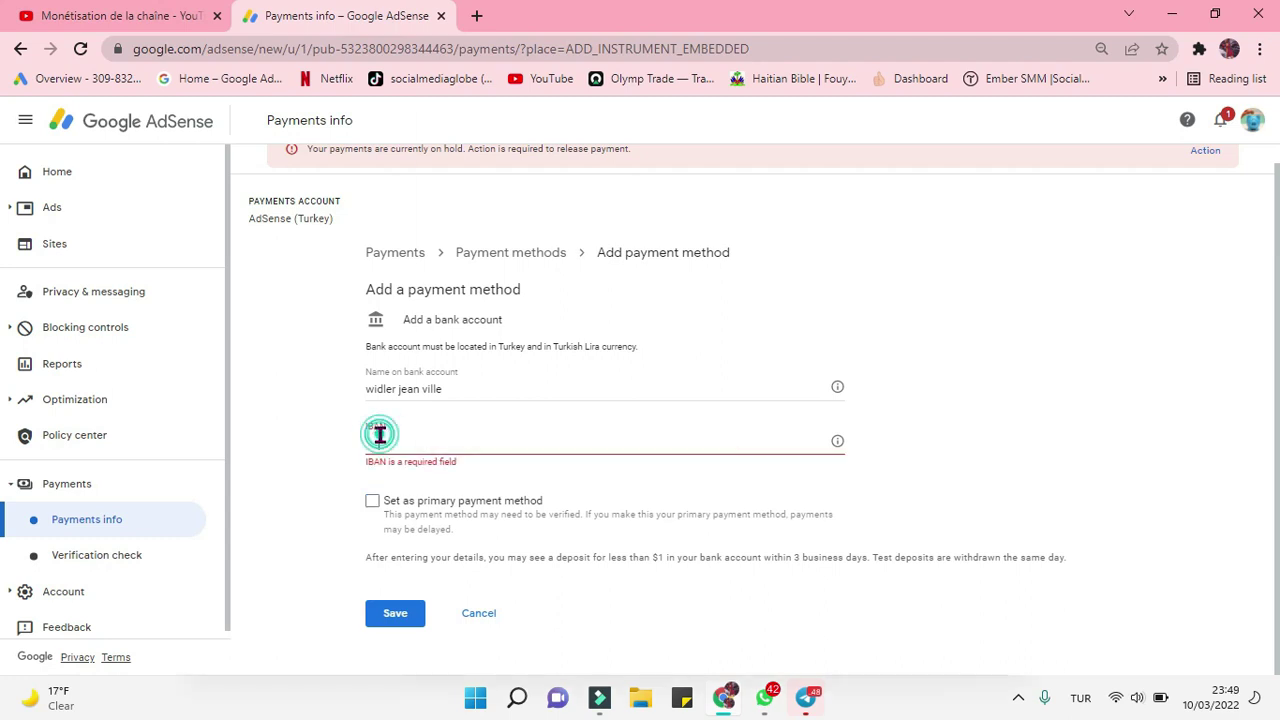
pyautogui.rightClick(371, 448)
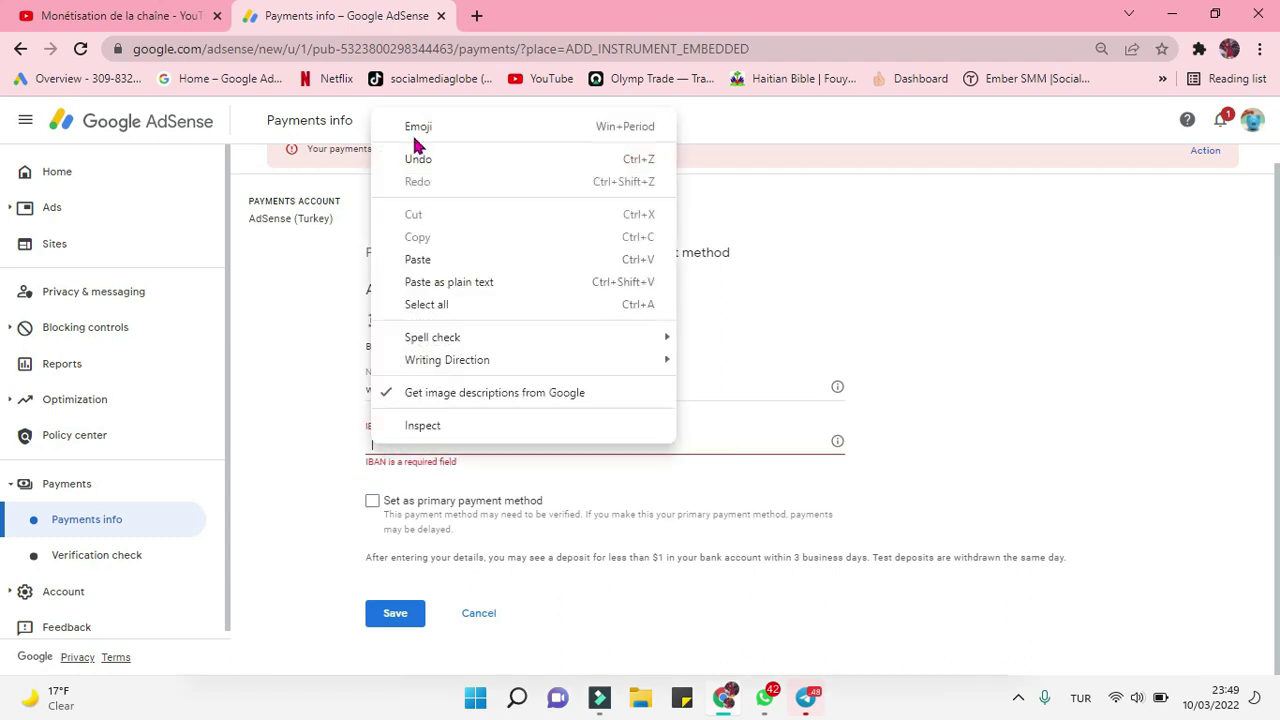
pyautogui.click(437, 262)
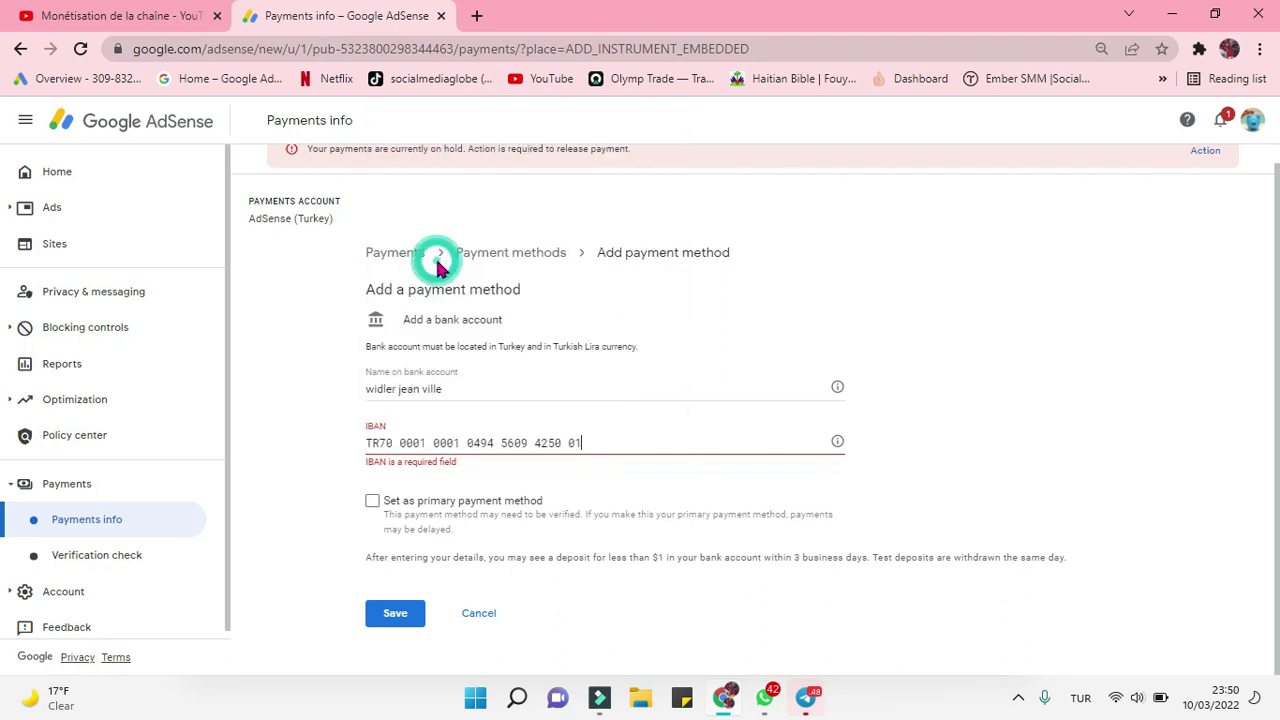
pyautogui.click(511, 389)
pyautogui.click(606, 440)
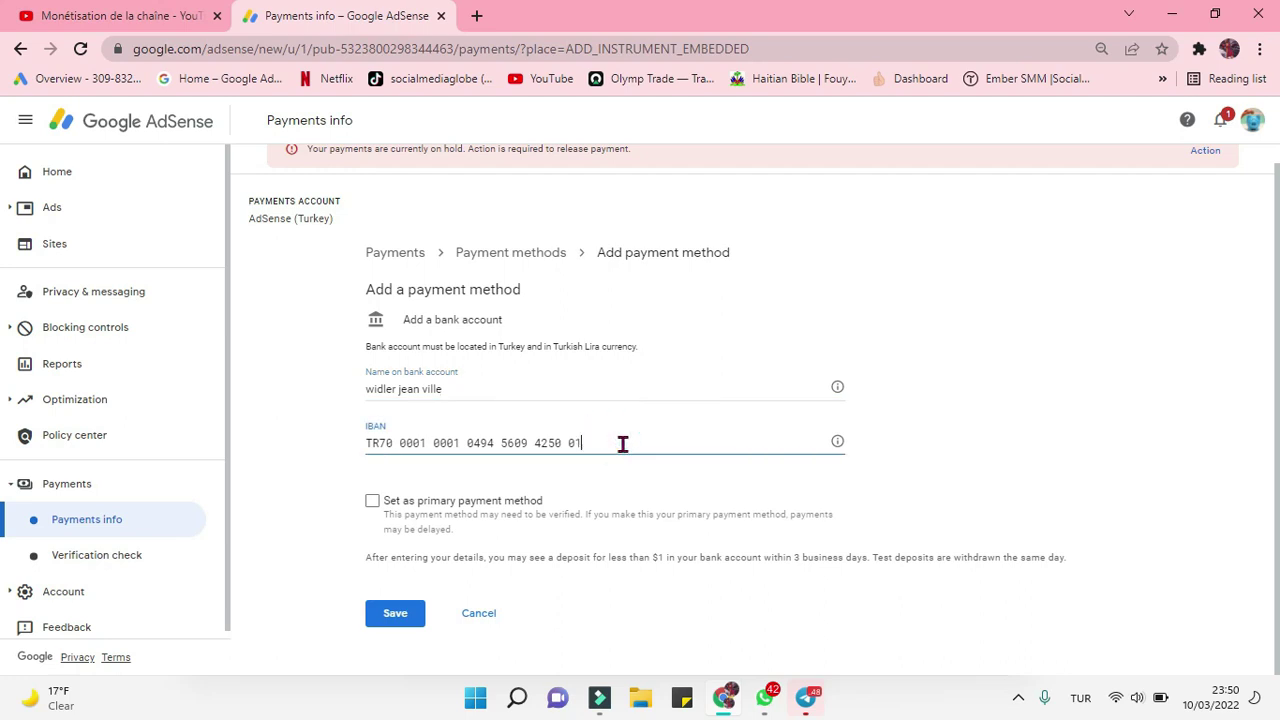
# Step: Review the test-deposit note and save the new bank account details
pyautogui.click(994, 498)
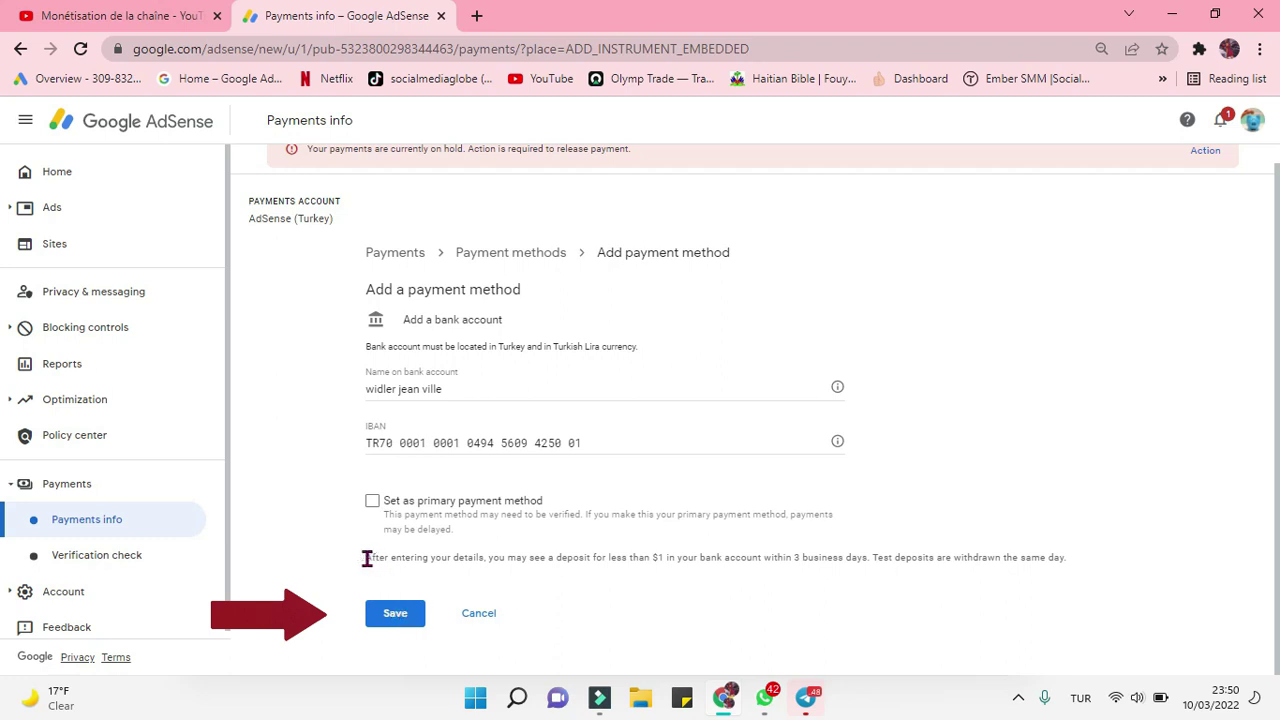
pyautogui.moveTo(362, 566); pyautogui.dragTo(1073, 561)
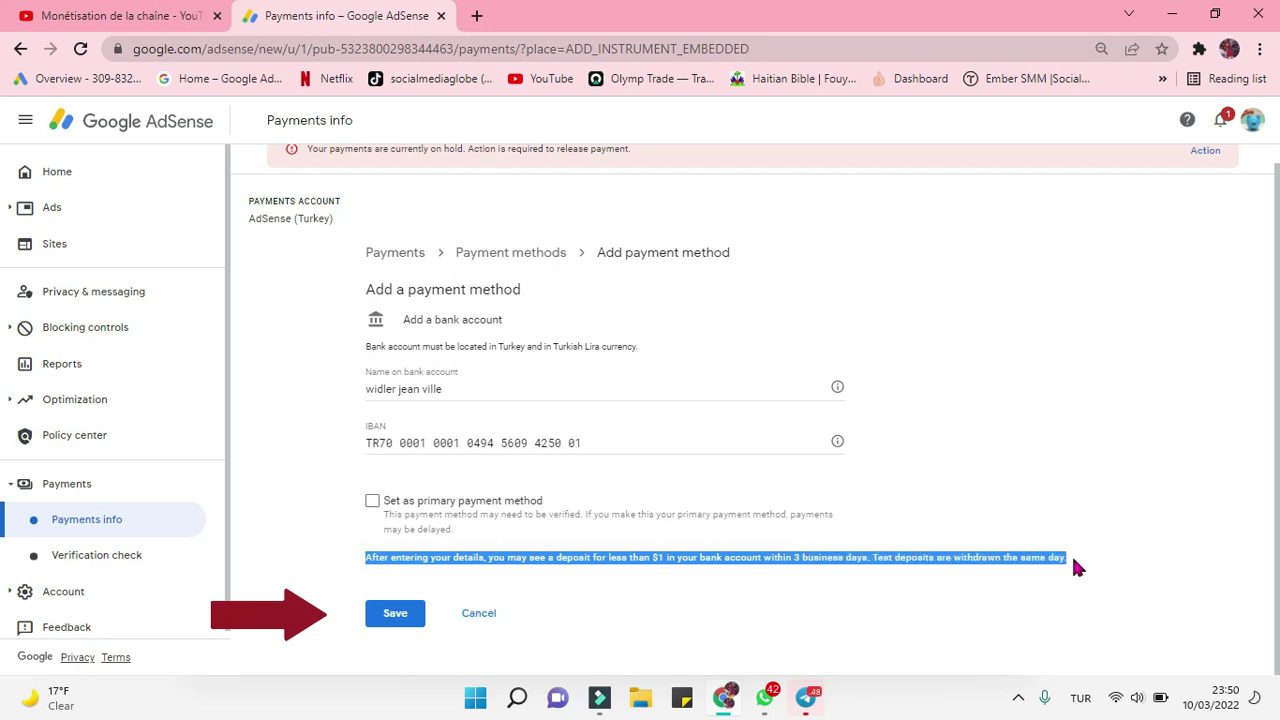
pyautogui.click(857, 613)
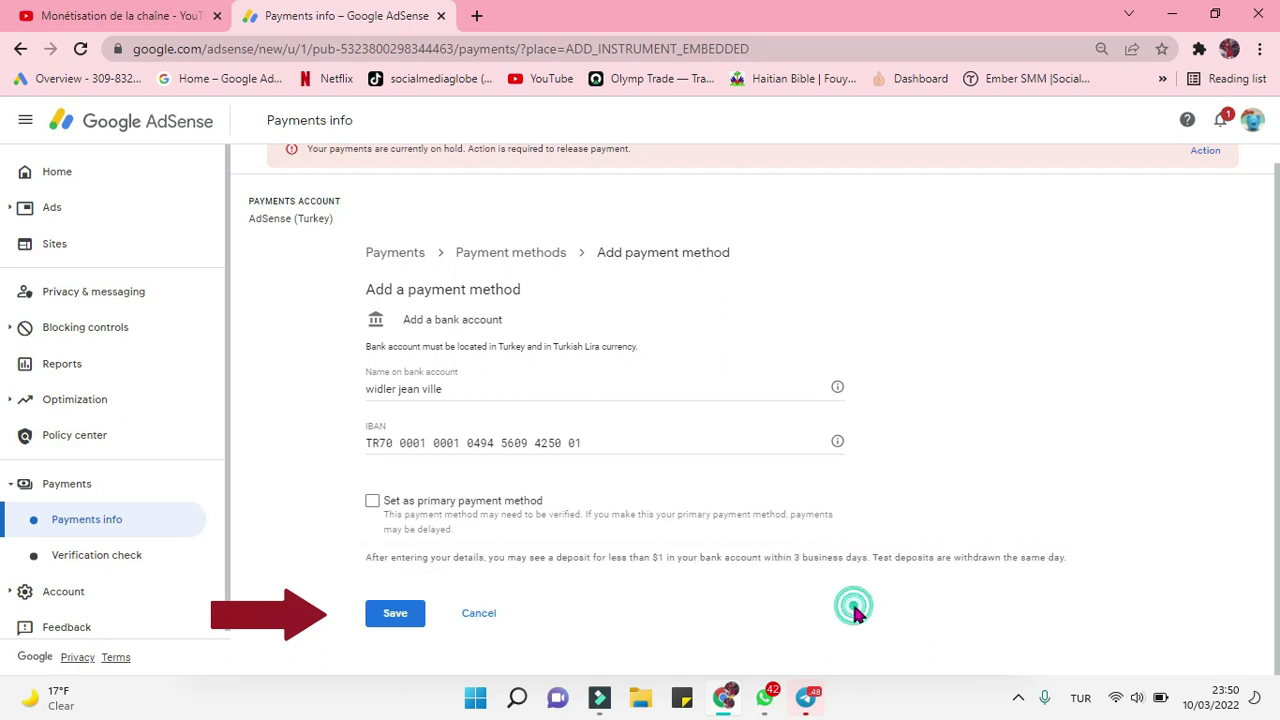
pyautogui.click(408, 622)
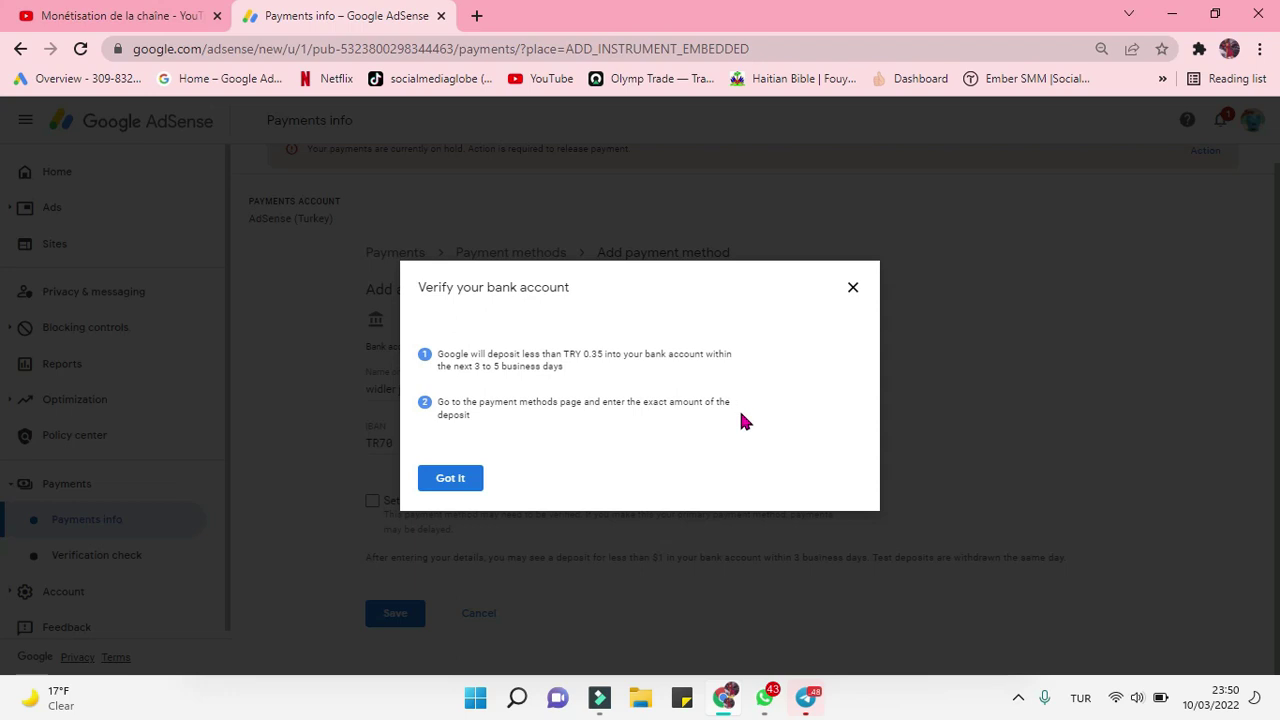
# Step: Dismiss the 'Verify your bank account' test-deposit notice with 'Got it'
pyautogui.click(455, 480)
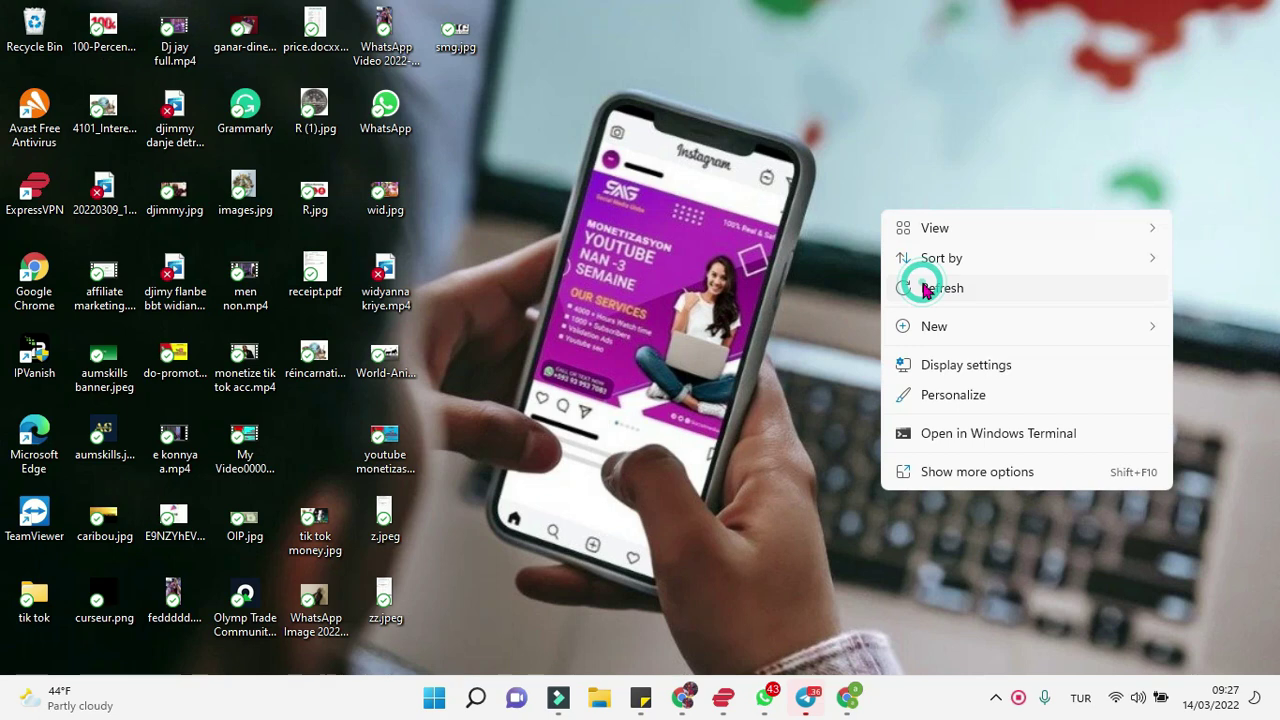
# Step: Bring the Chrome window showing the AdSense Home page back to the front
pyautogui.click(923, 286)
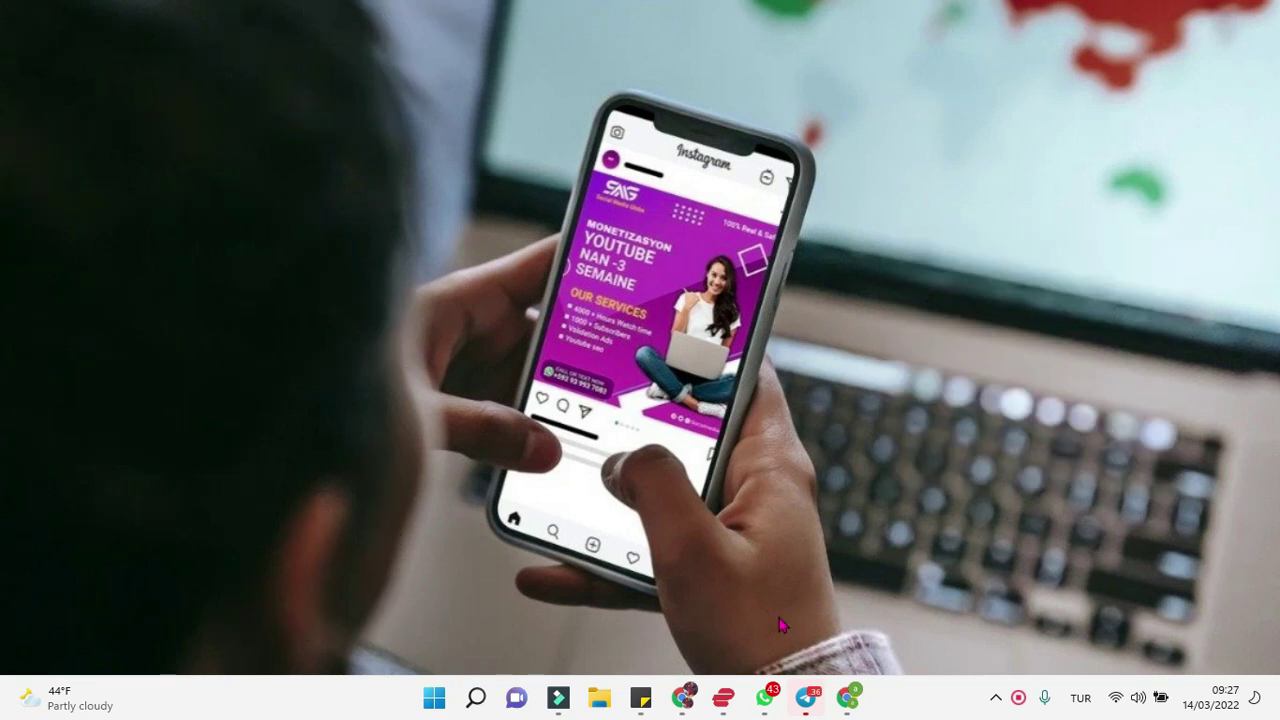
pyautogui.click(682, 698)
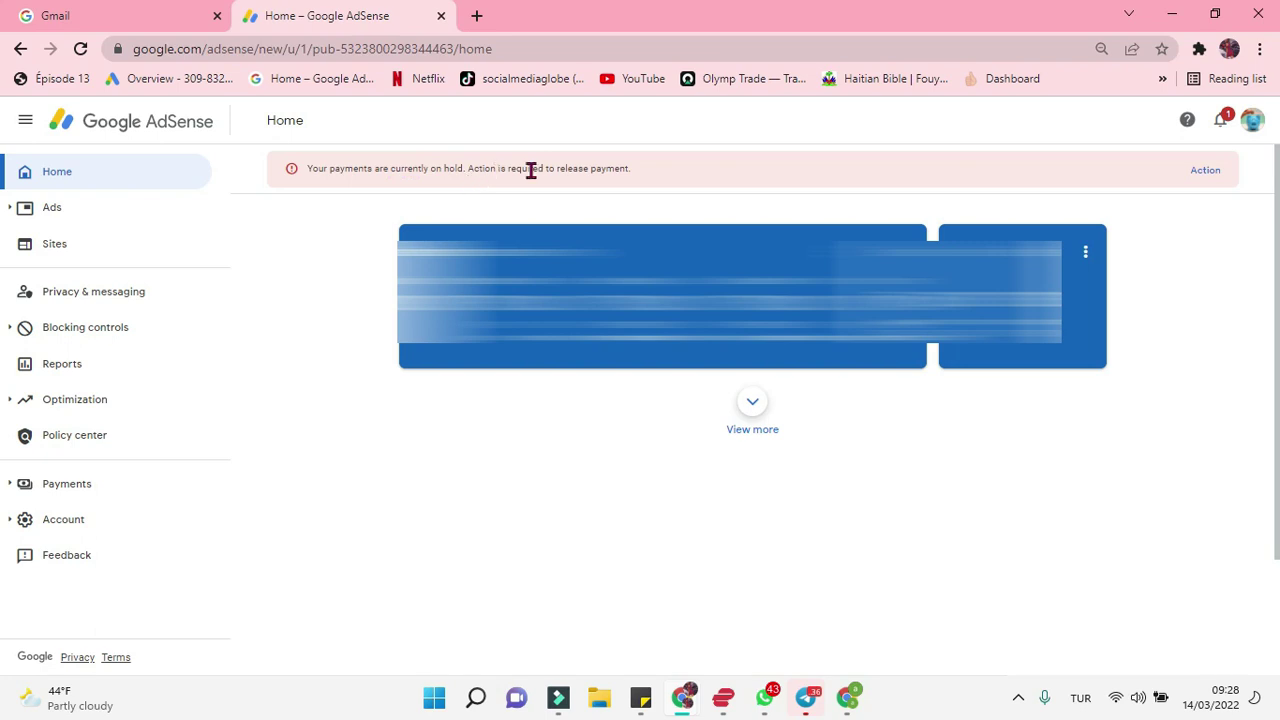
# Step: Go to Payments and choose 'Verify now' on the red verification banner
pyautogui.click(68, 490)
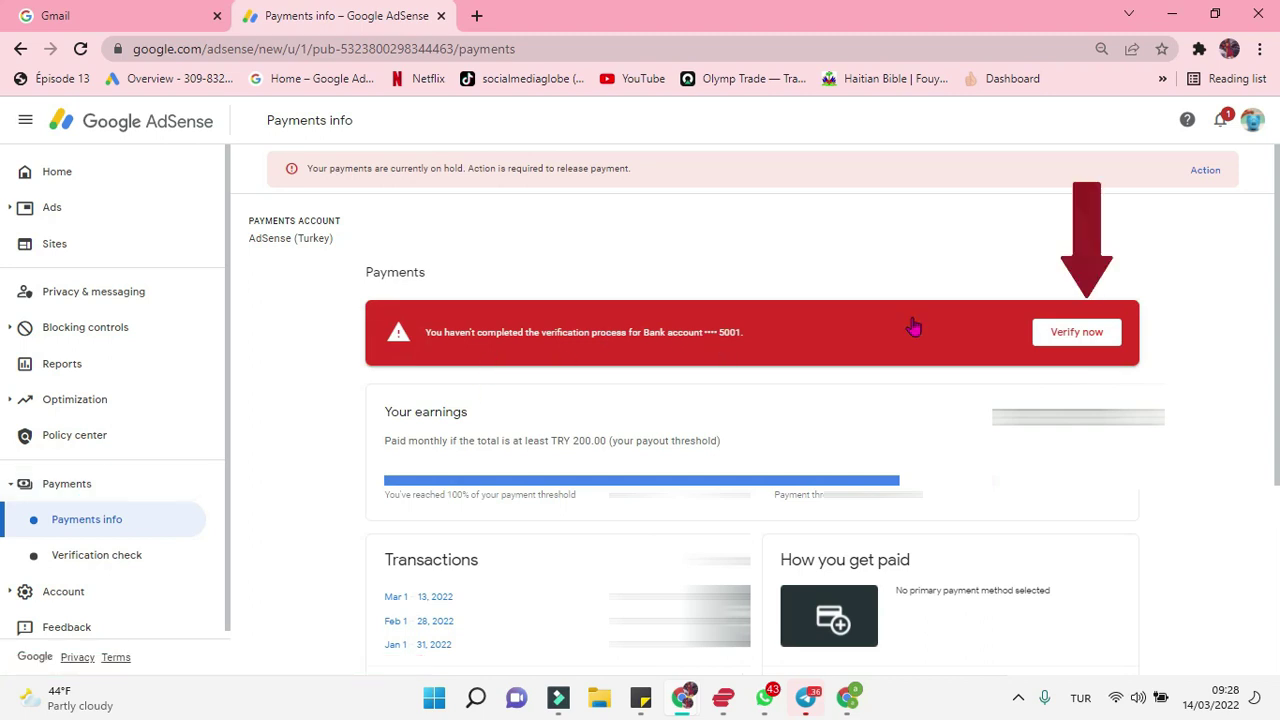
pyautogui.click(1056, 336)
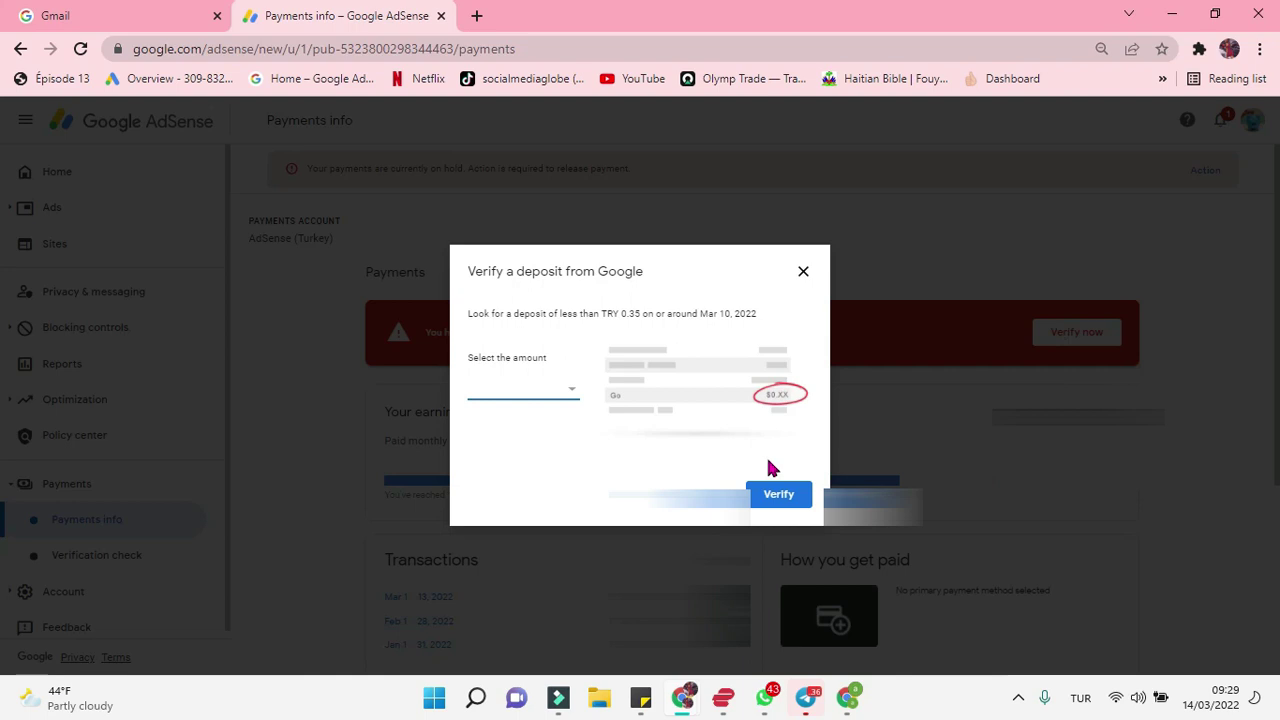
# Step: Select TRY 0.30 as the received test deposit and verify the bank account
pyautogui.click(501, 394)
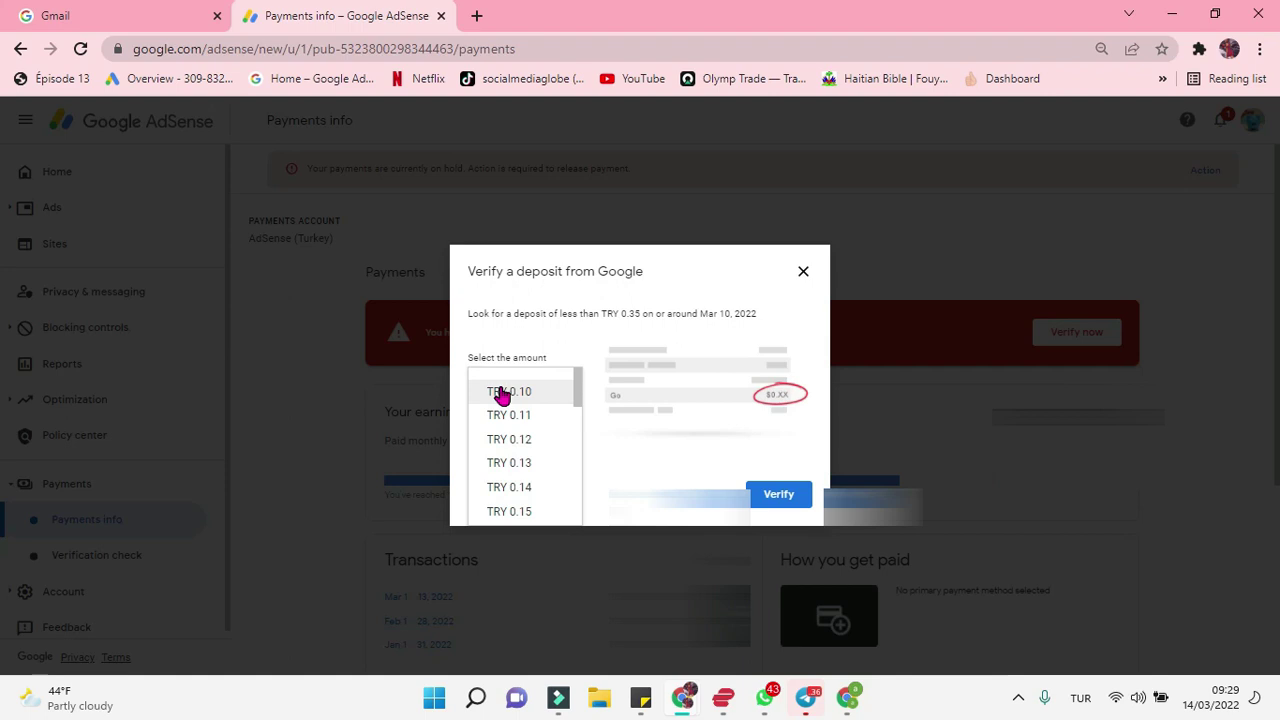
pyautogui.moveTo(576, 392); pyautogui.dragTo(565, 530)
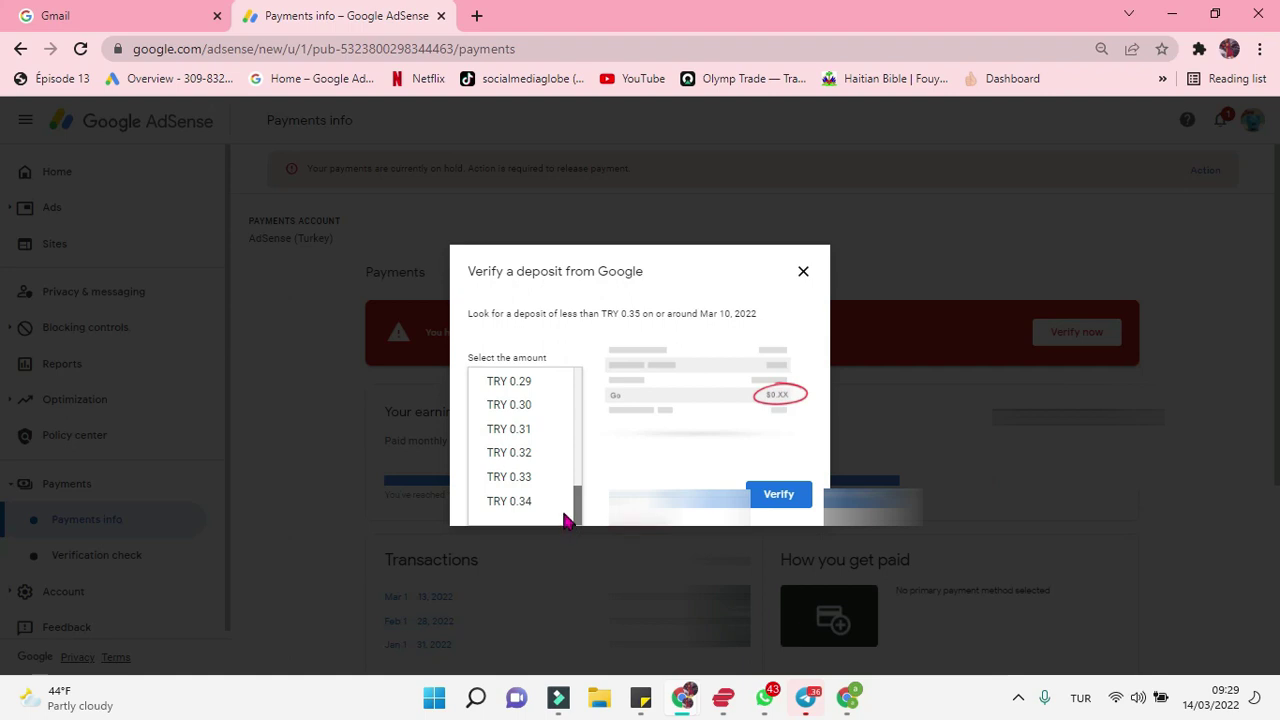
pyautogui.scroll(1, 565, 515)
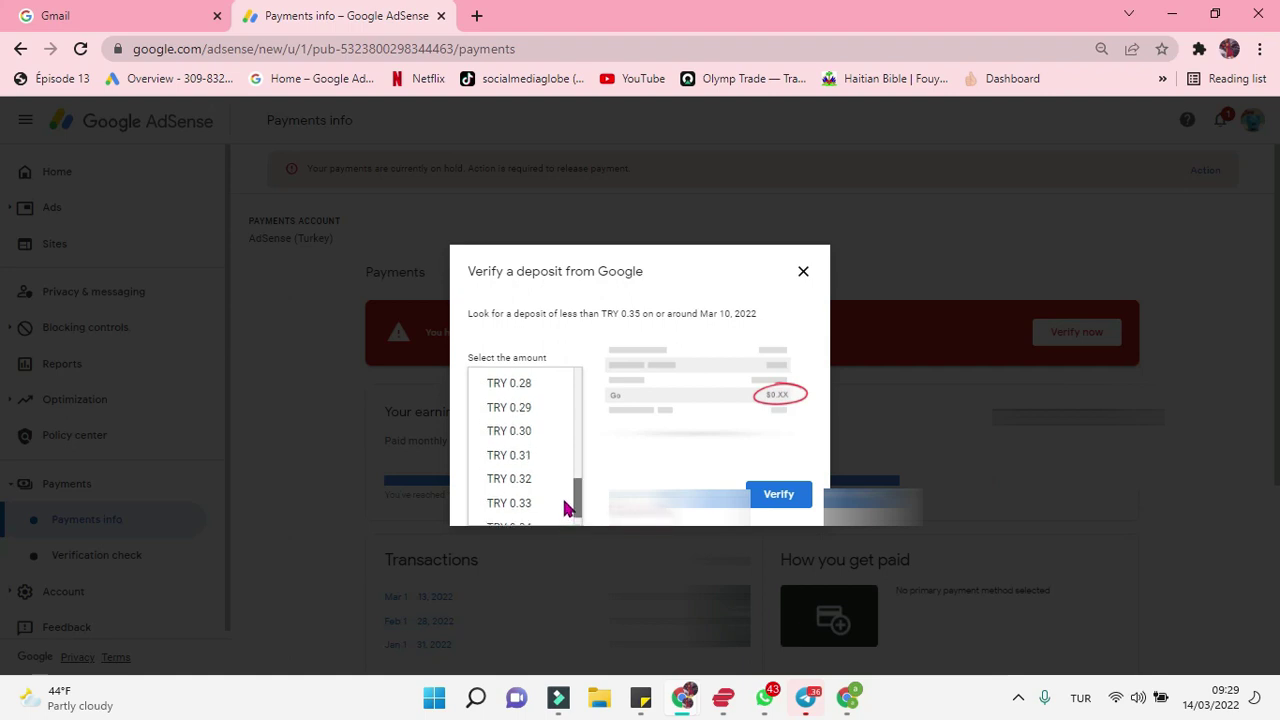
pyautogui.click(518, 445)
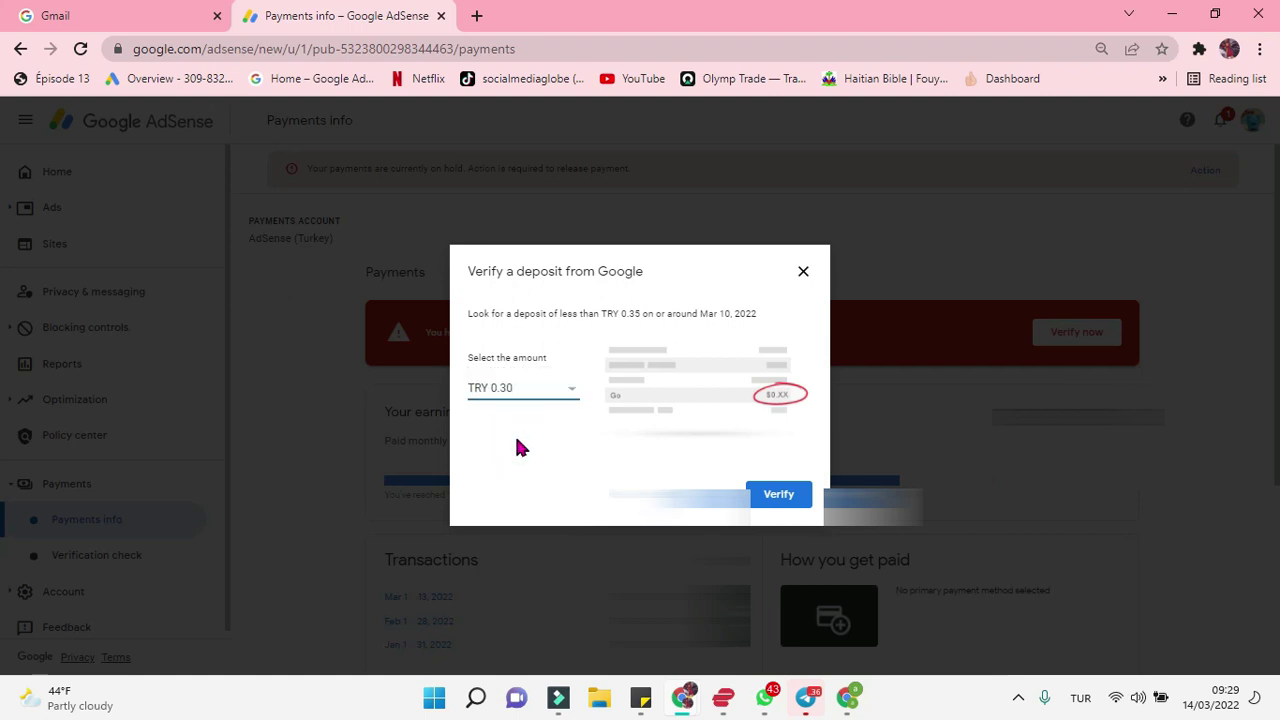
pyautogui.click(783, 495)
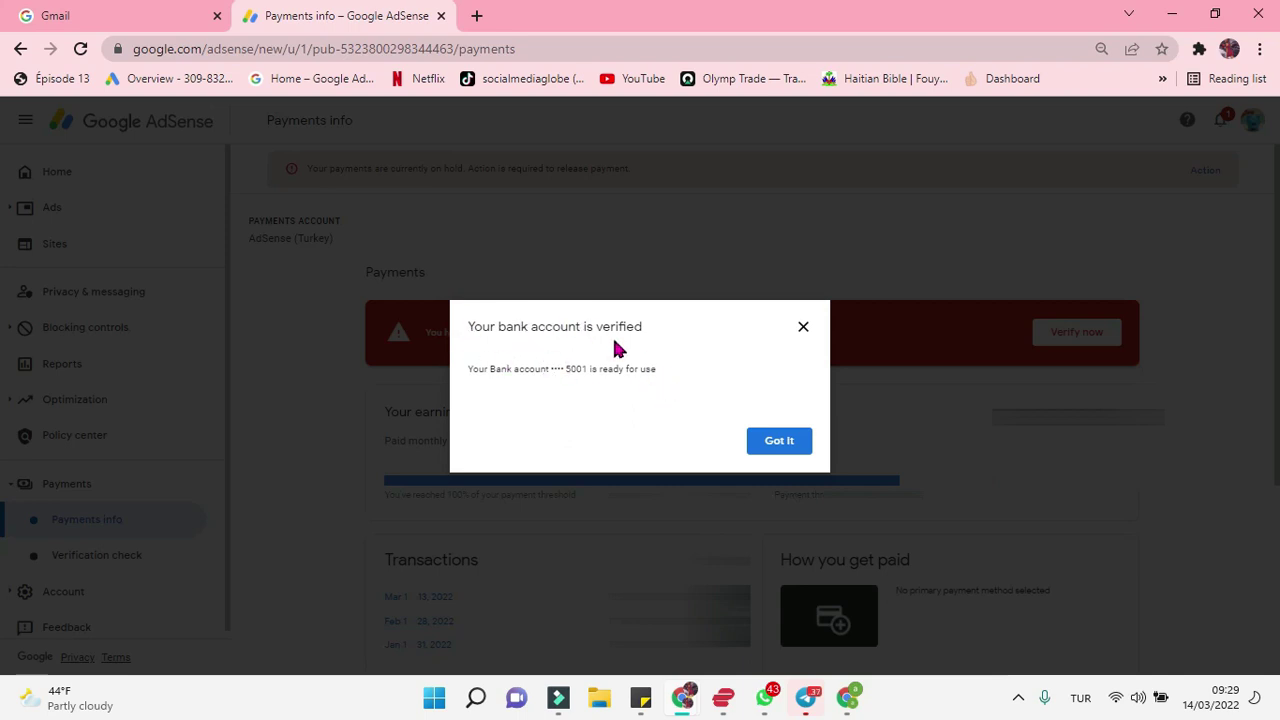
pyautogui.click(779, 443)
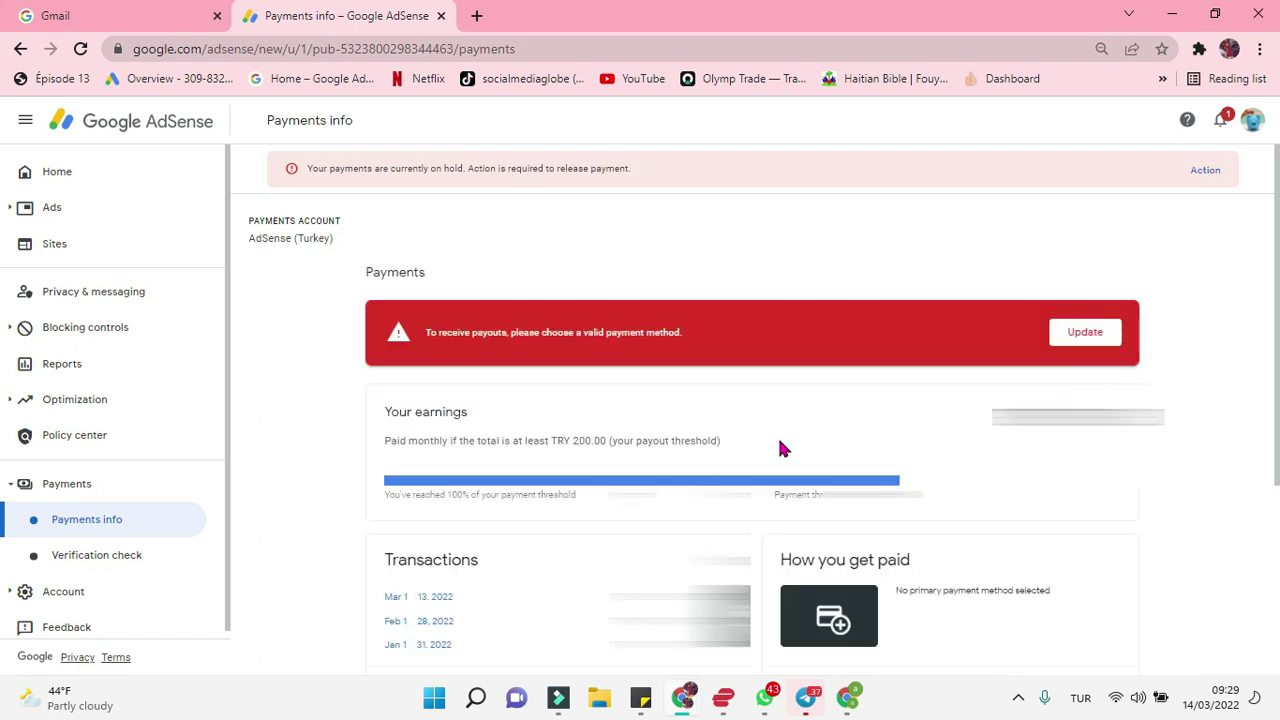
# Step: Change the bank account's priority from None to Primary on Payment methods, then reload
pyautogui.click(1088, 333)
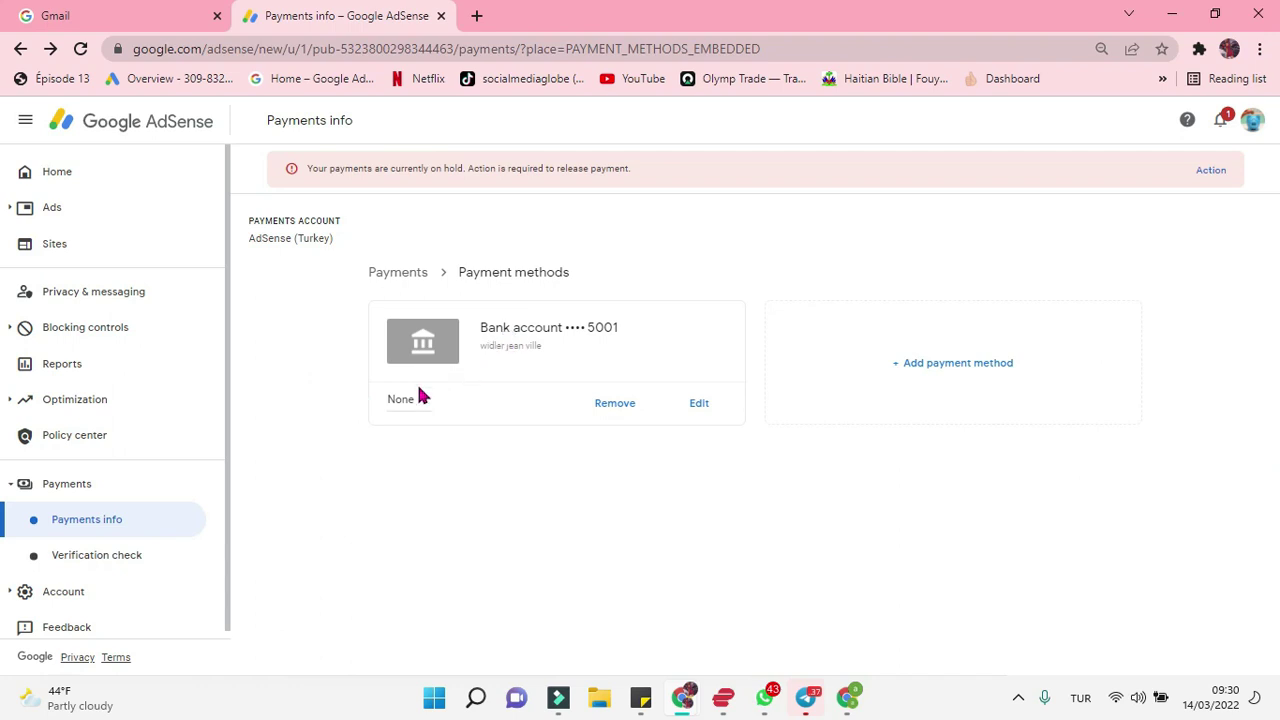
pyautogui.click(424, 402)
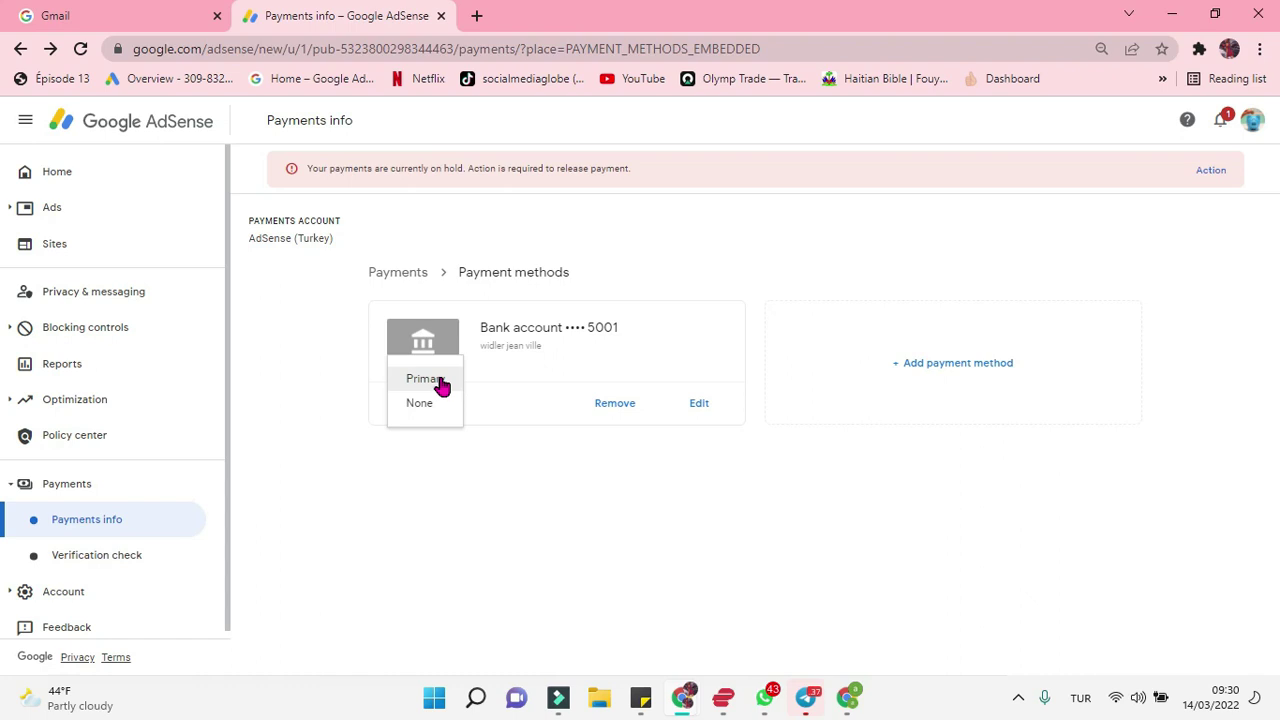
pyautogui.click(424, 380)
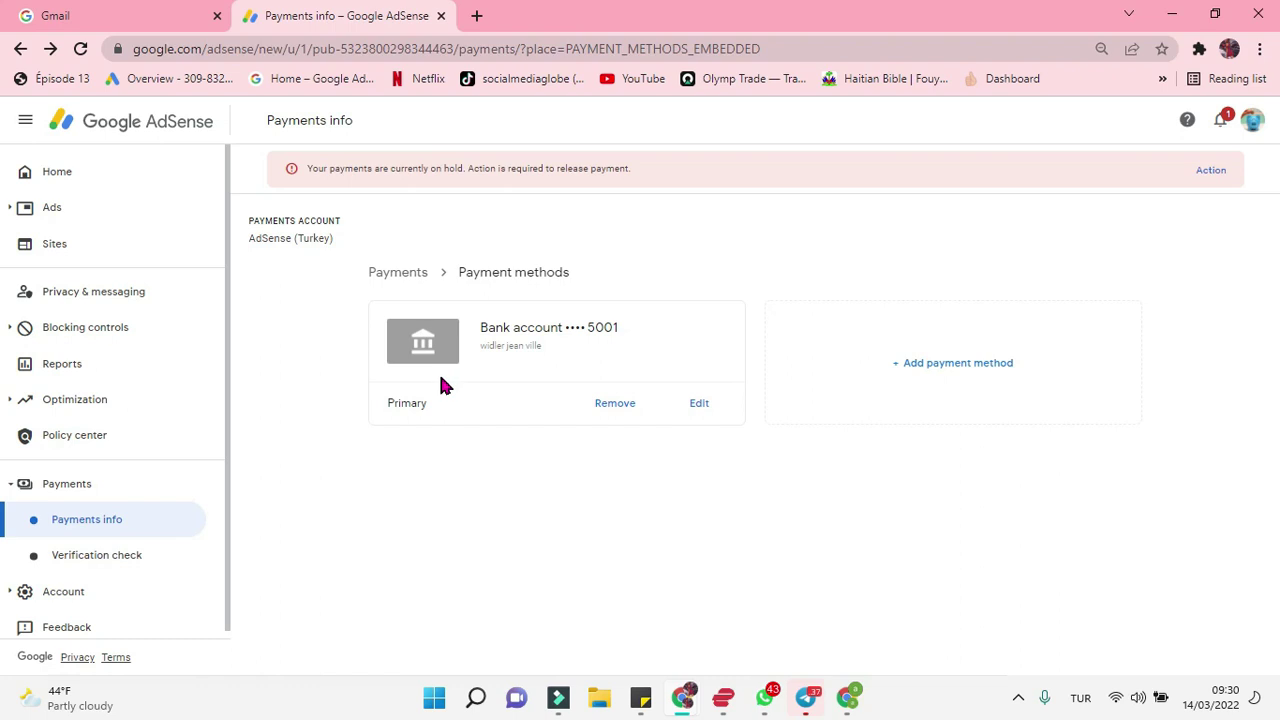
pyautogui.click(81, 50)
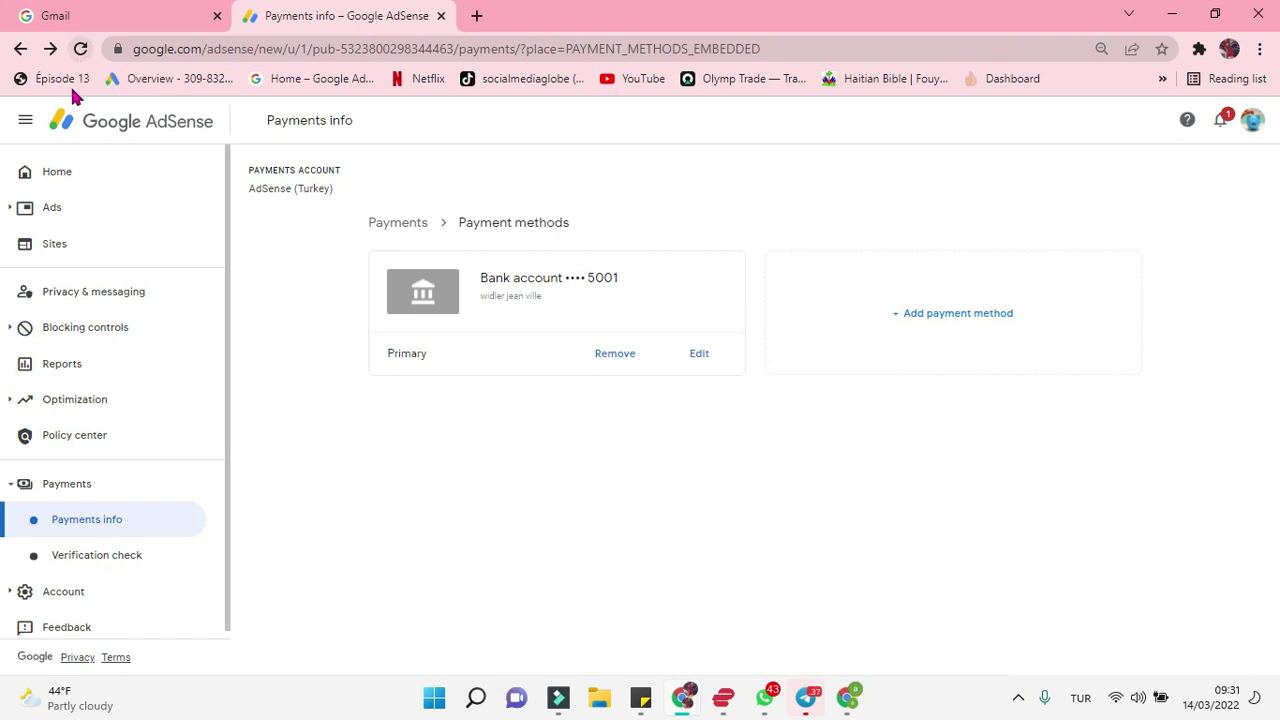
# Step: Visit Home, then reopen Payments info to confirm the hold warning is gone
pyautogui.click(57, 186)
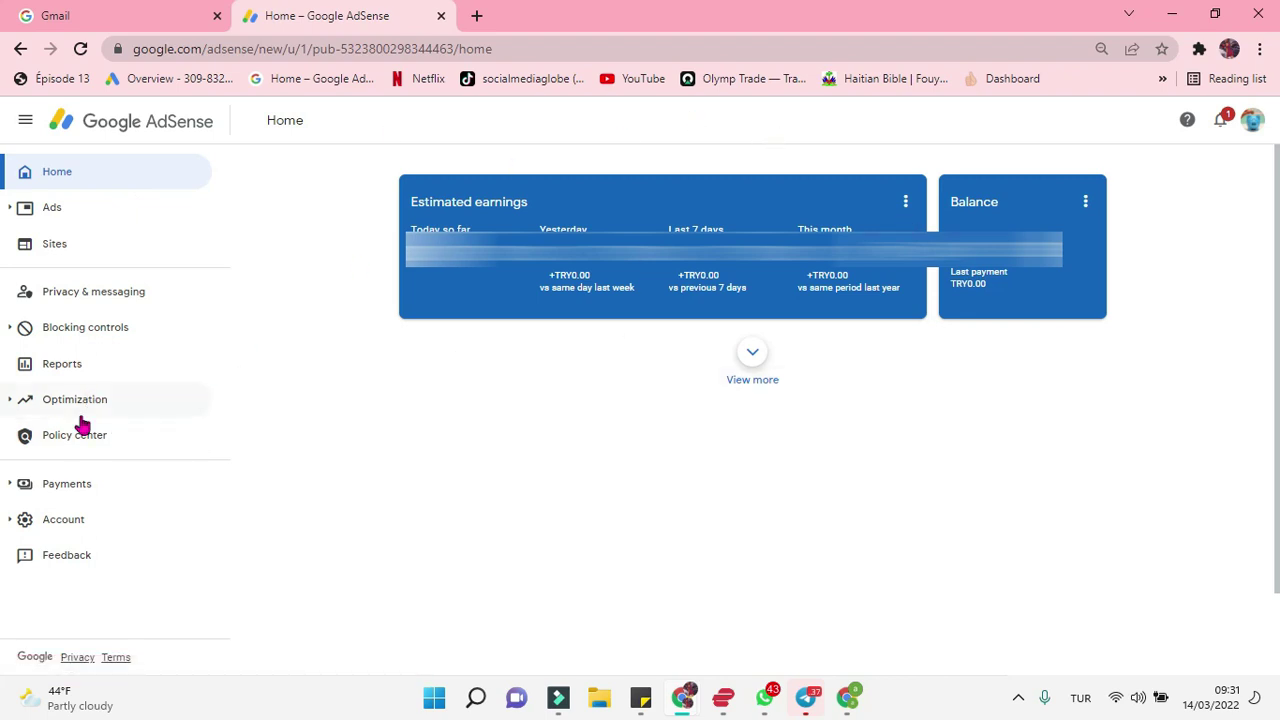
pyautogui.click(87, 495)
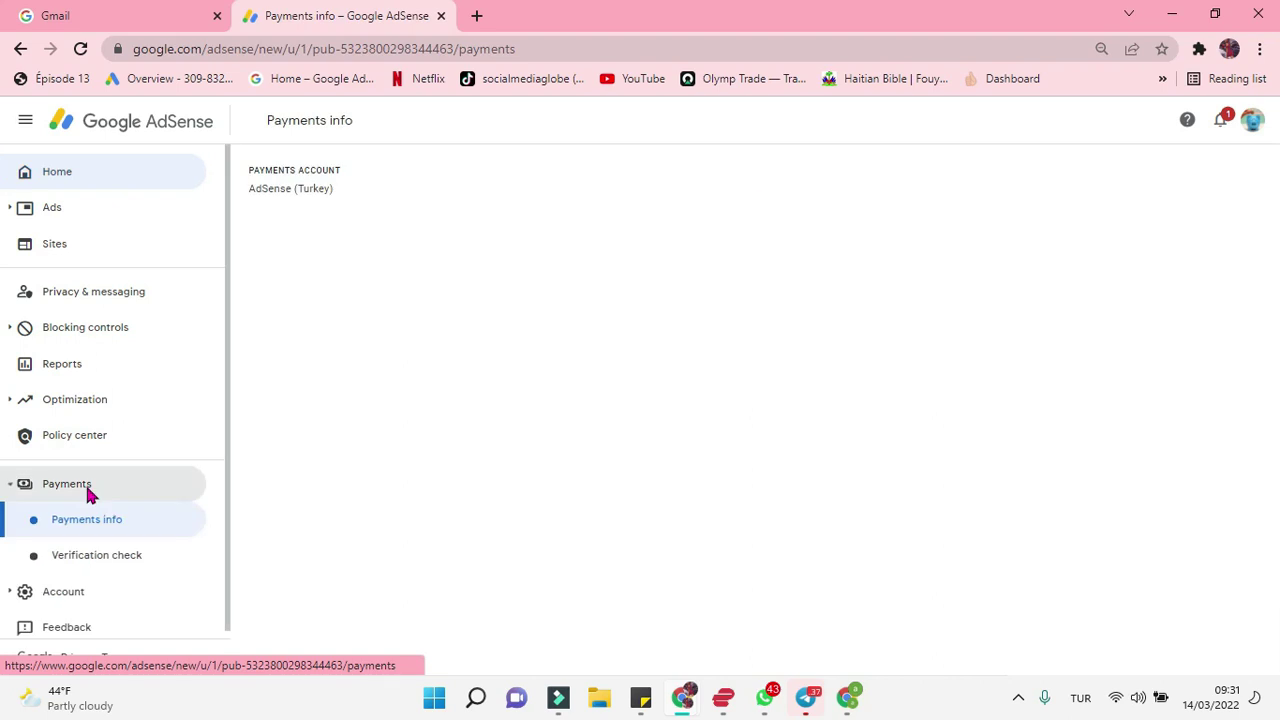